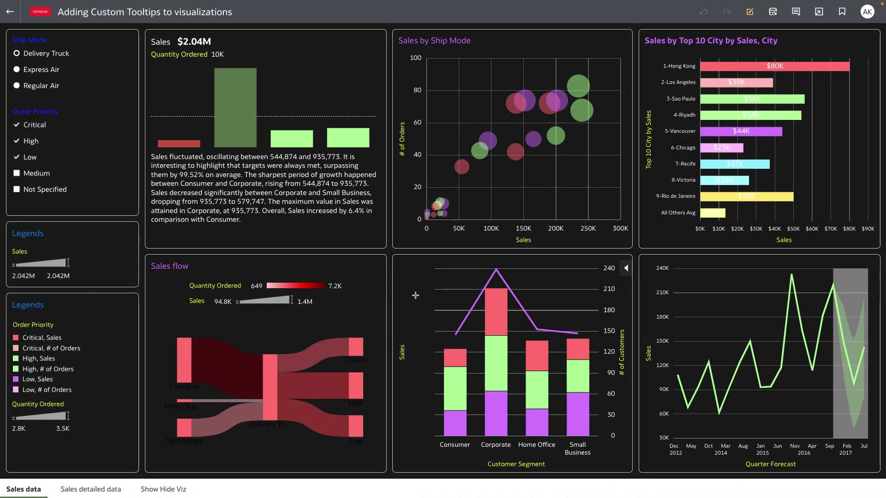
Open the chart's custom tooltip editor and close it without changes.
mouse_move(455, 359)
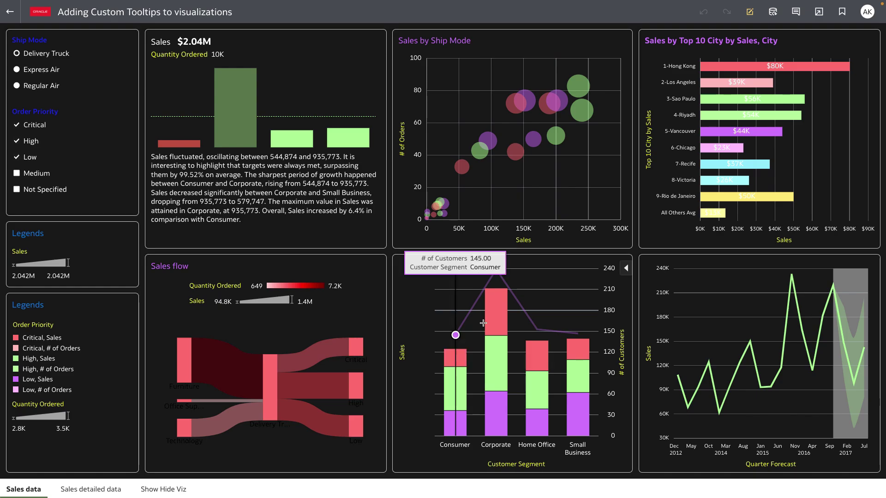
mouse_move(709, 167)
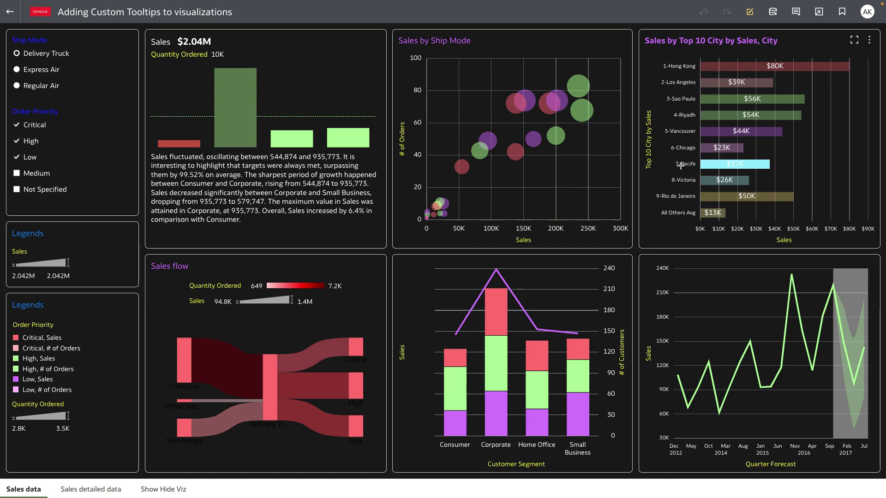
mouse_move(558, 143)
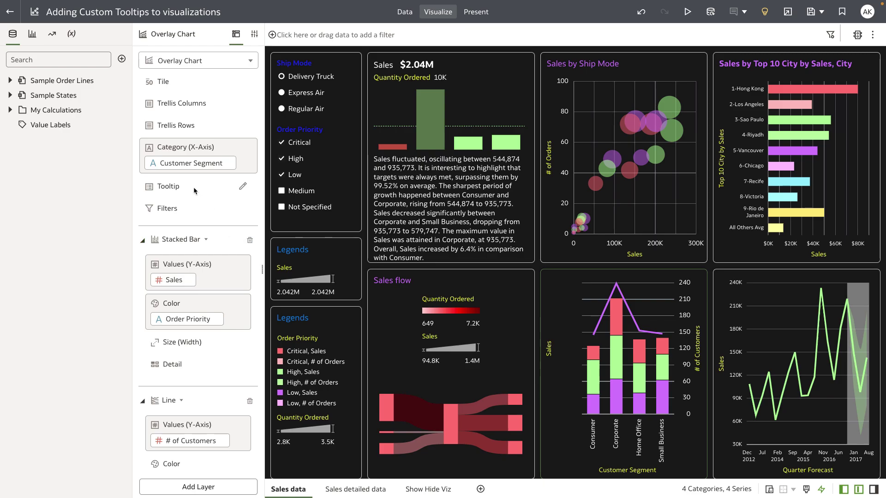
click(241, 189)
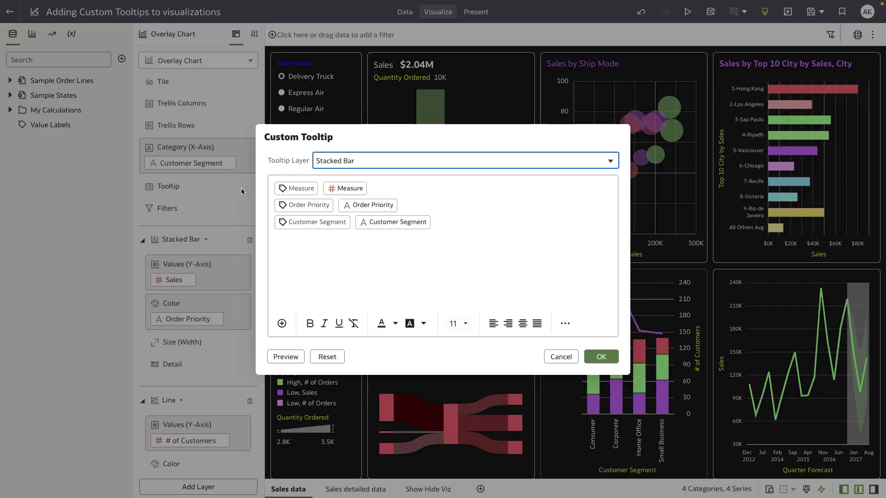
click(559, 356)
Set the overlay chart's Tooltip property to Custom in Properties, then return to Grammar.
click(254, 34)
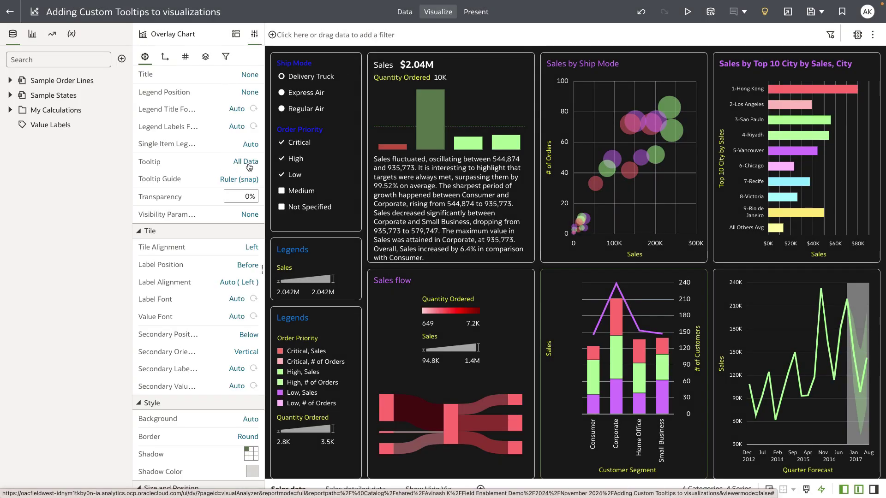
click(248, 165)
click(248, 216)
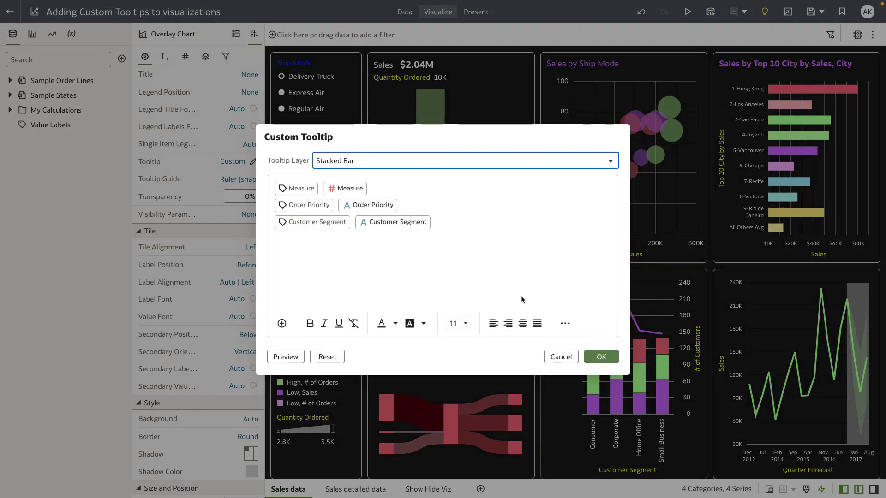
click(557, 356)
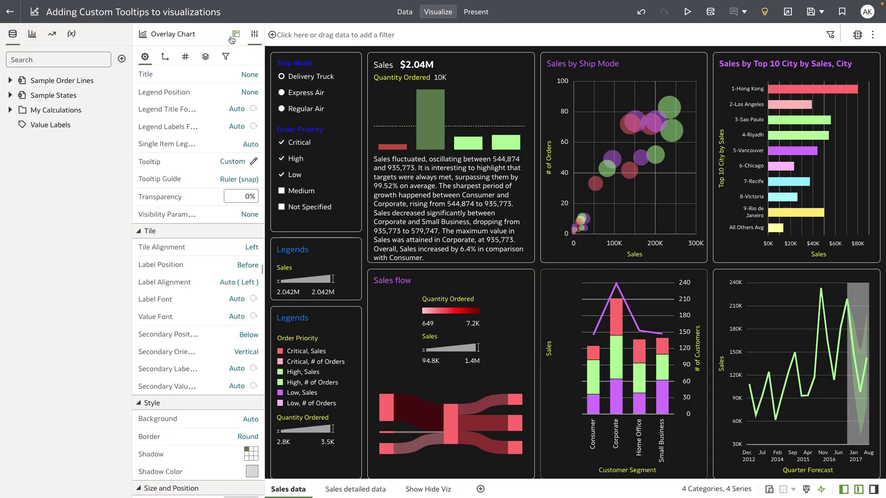
click(235, 35)
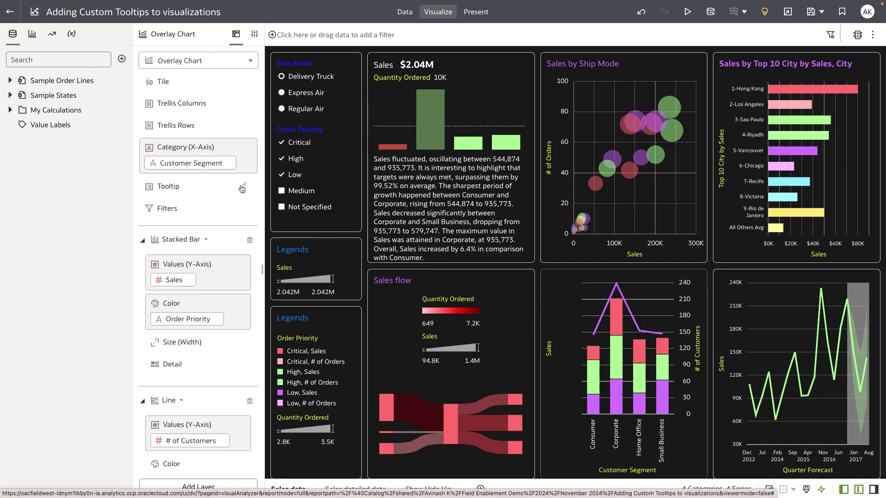
Open the Custom Tooltip editor, check the Line layer's fields, then reopen the layer list.
click(241, 187)
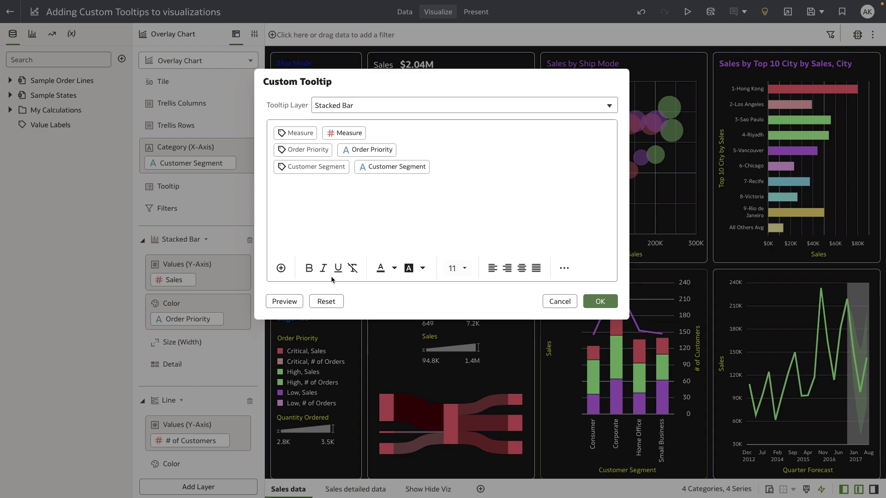
click(380, 112)
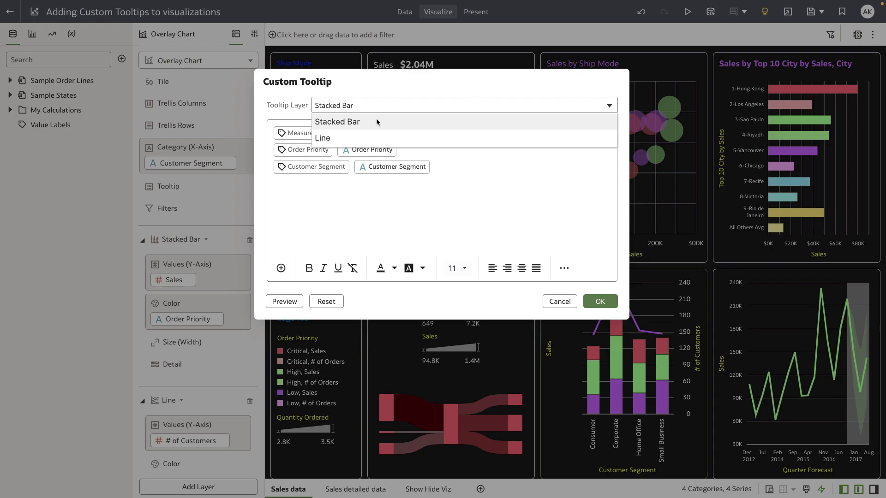
click(374, 133)
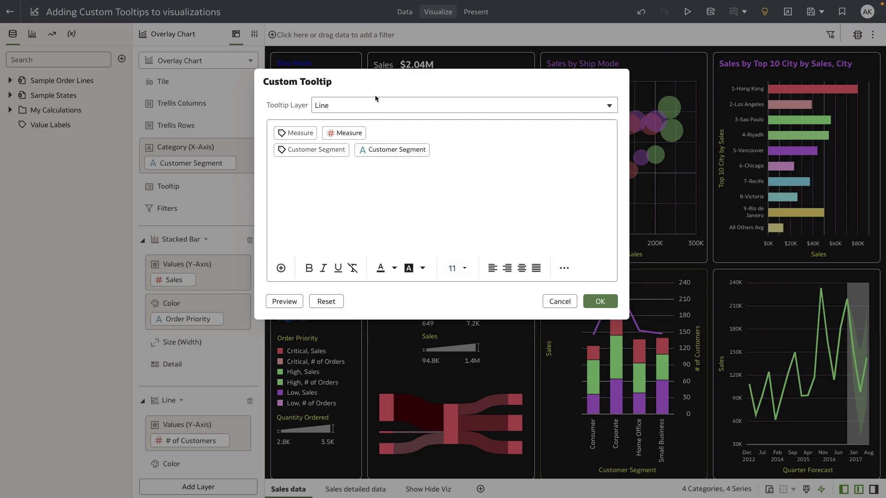
click(375, 104)
click(370, 121)
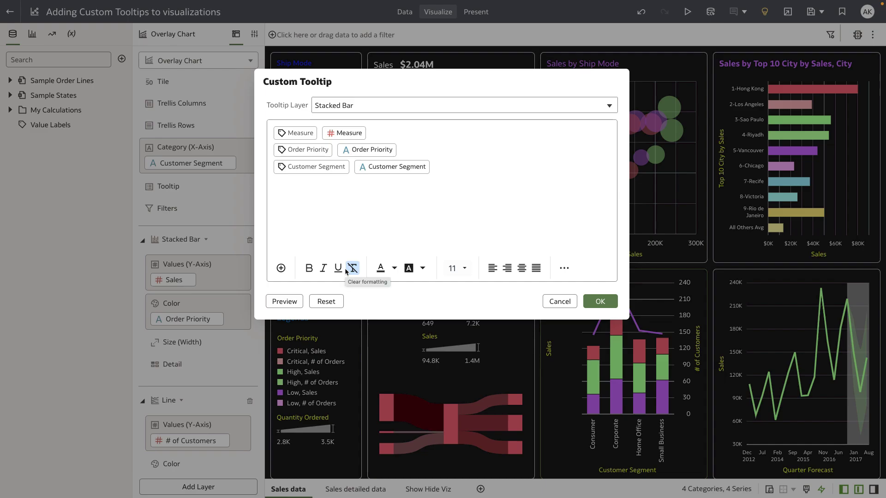
click(563, 269)
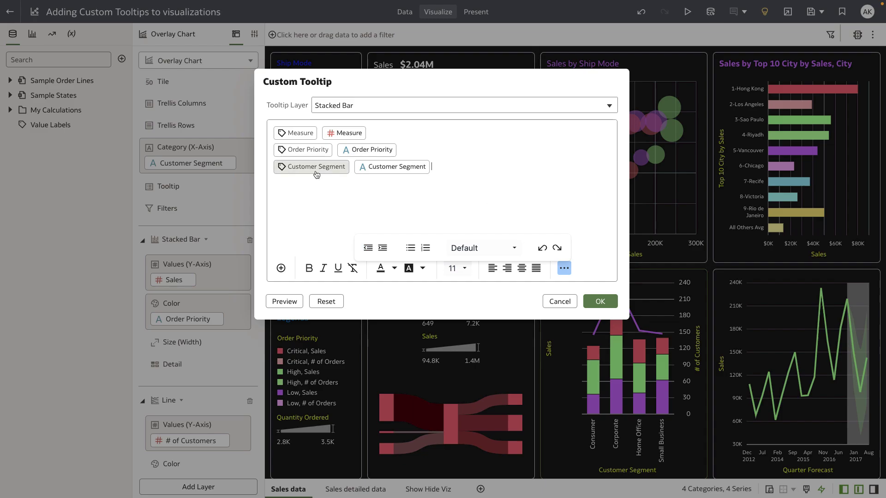
click(353, 168)
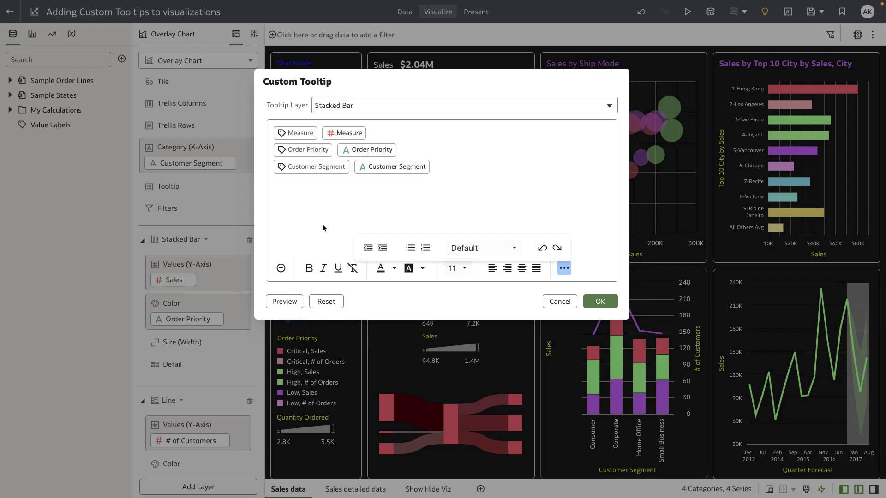
click(564, 268)
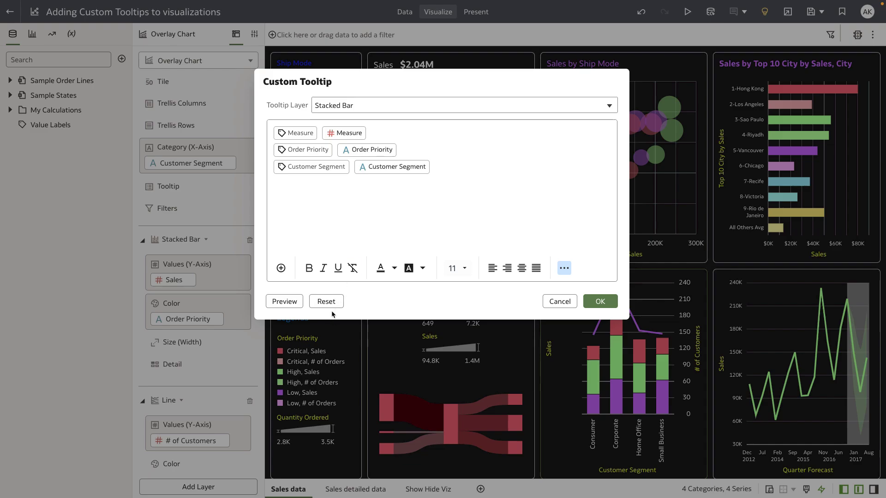
click(284, 302)
click(281, 269)
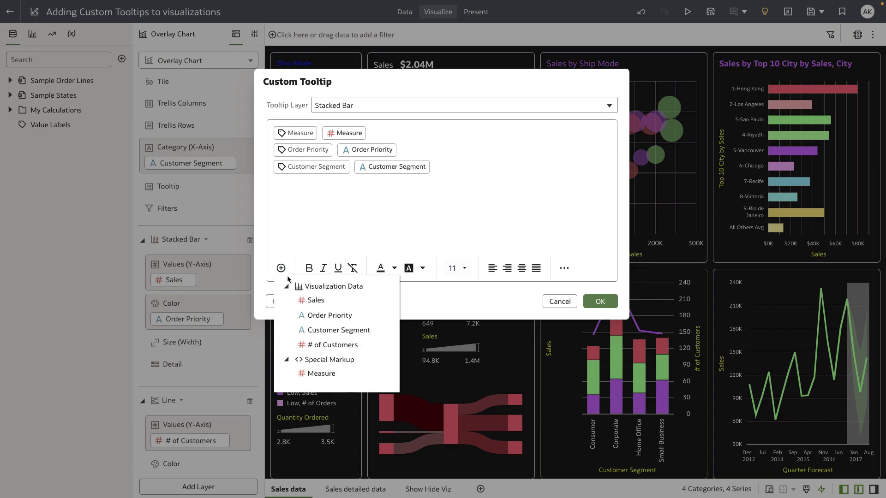
key(Escape)
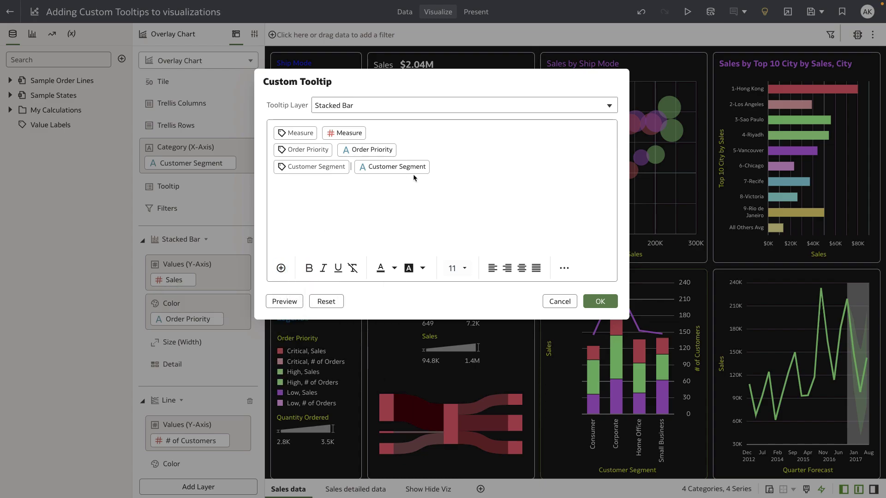
key(BackSpace)
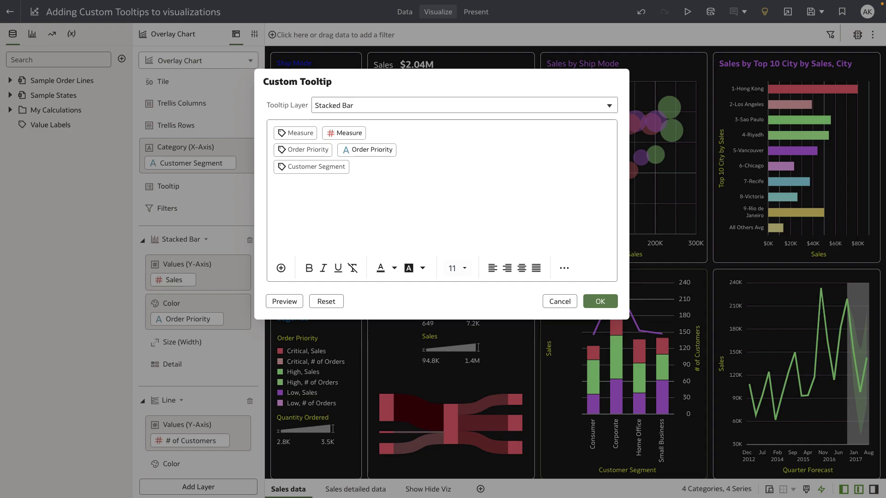
key(BackSpace)
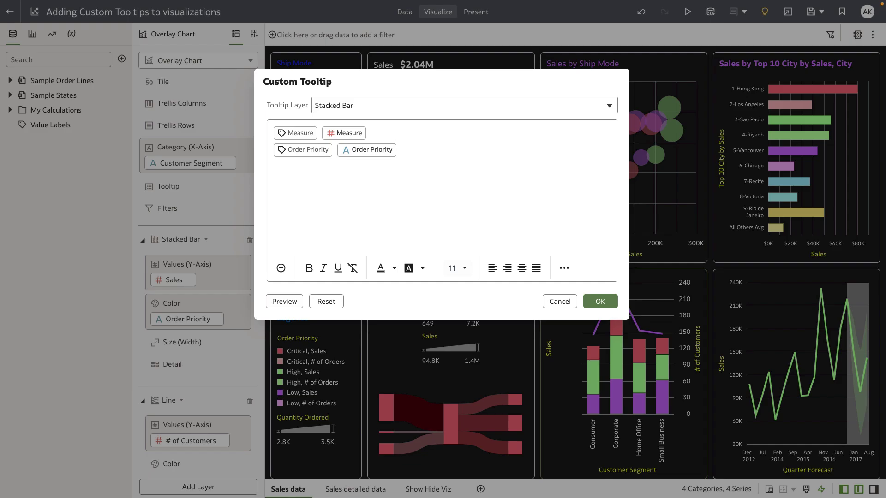
click(281, 268)
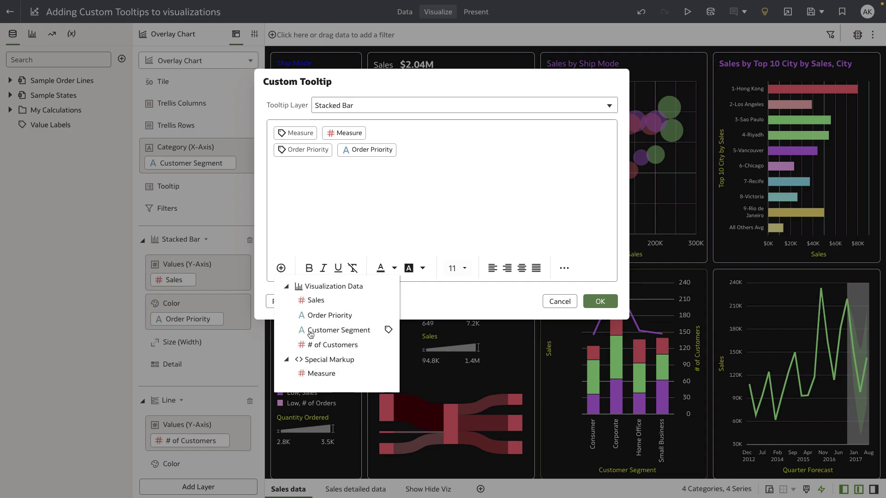
click(388, 330)
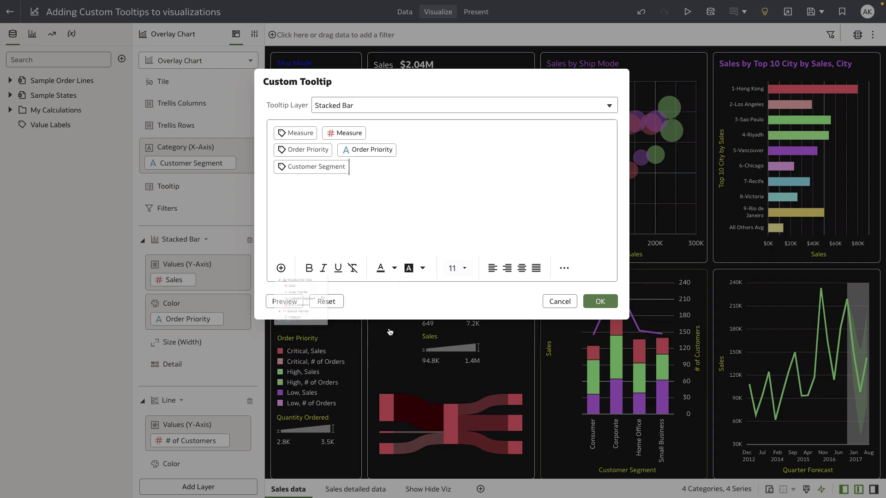
click(281, 268)
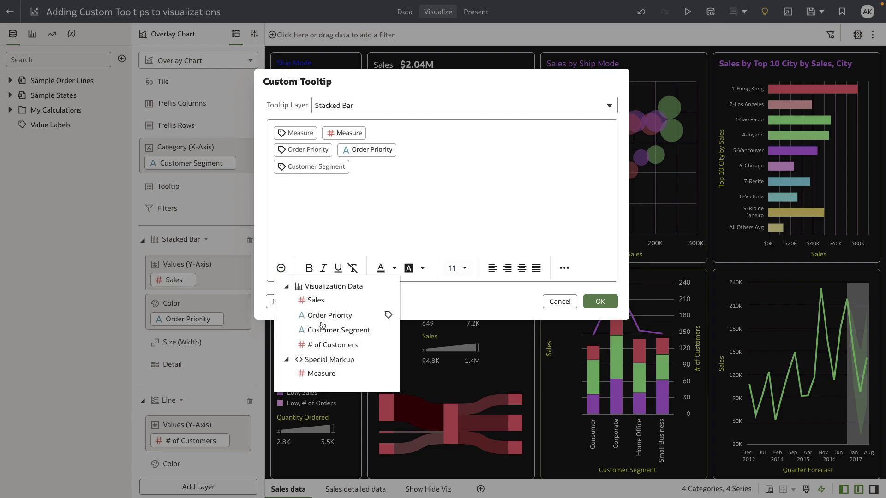
click(325, 330)
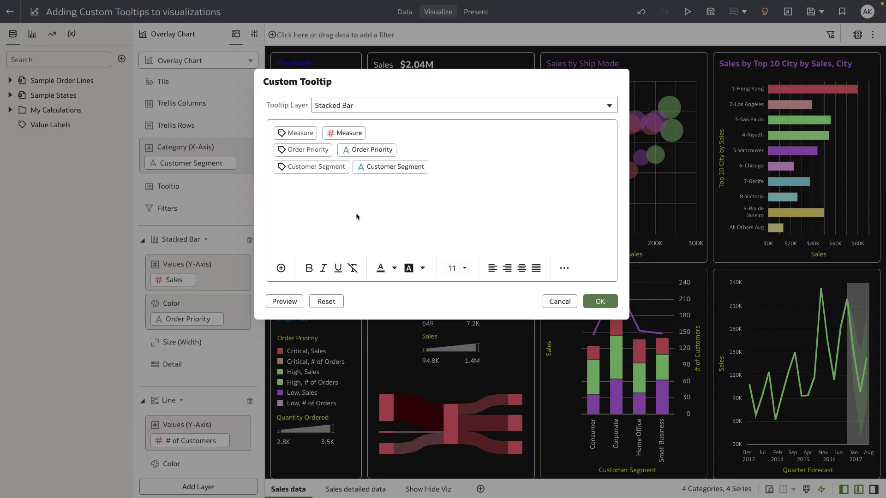
Colour the Order Priority label green and the Customer Segment label orange.
click(292, 301)
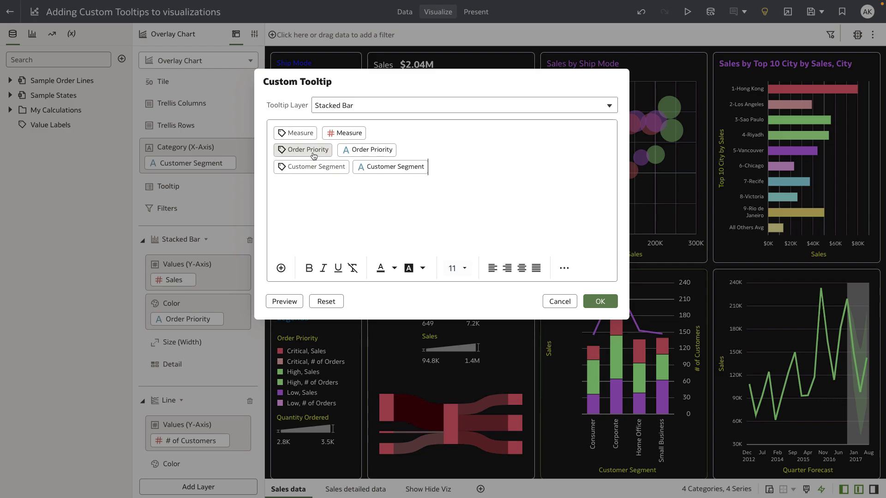
click(394, 268)
click(382, 218)
click(318, 169)
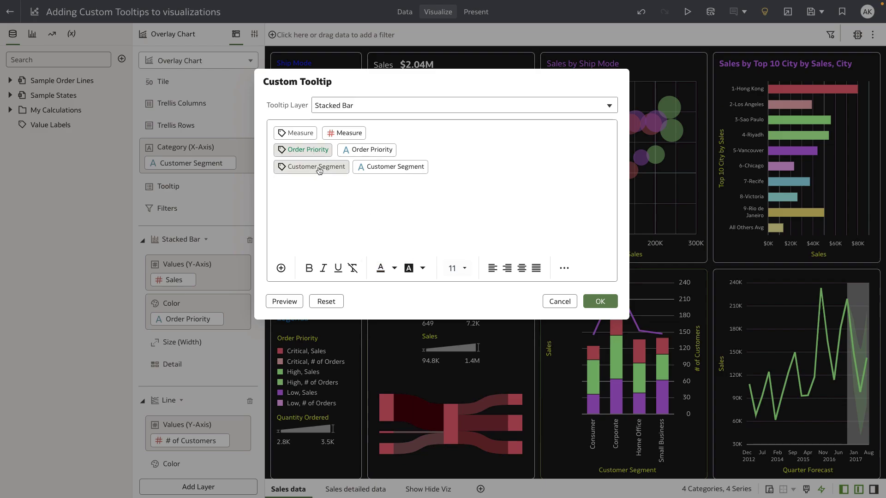
click(394, 268)
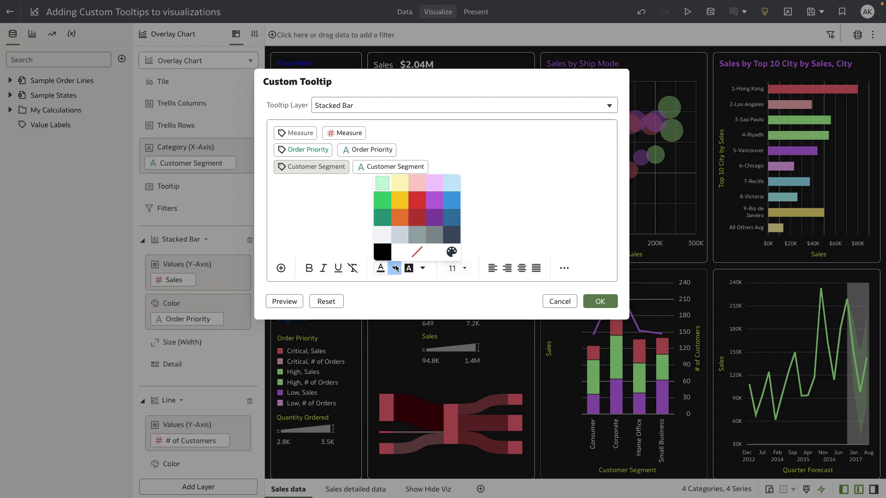
click(400, 219)
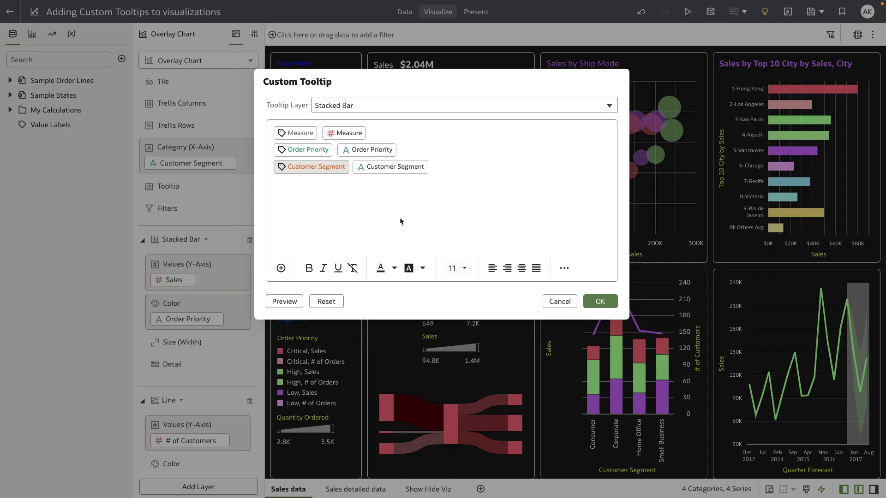
Type 'The Sales for' before the Order Priority chip.
click(288, 303)
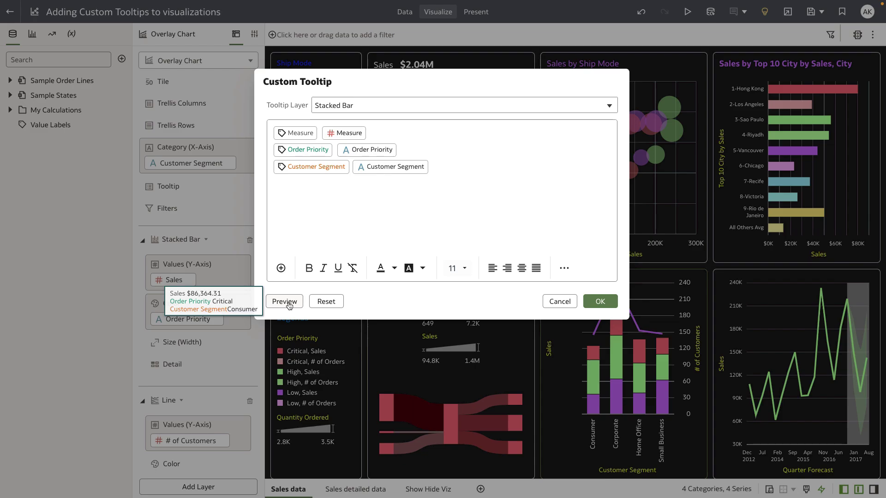
click(286, 225)
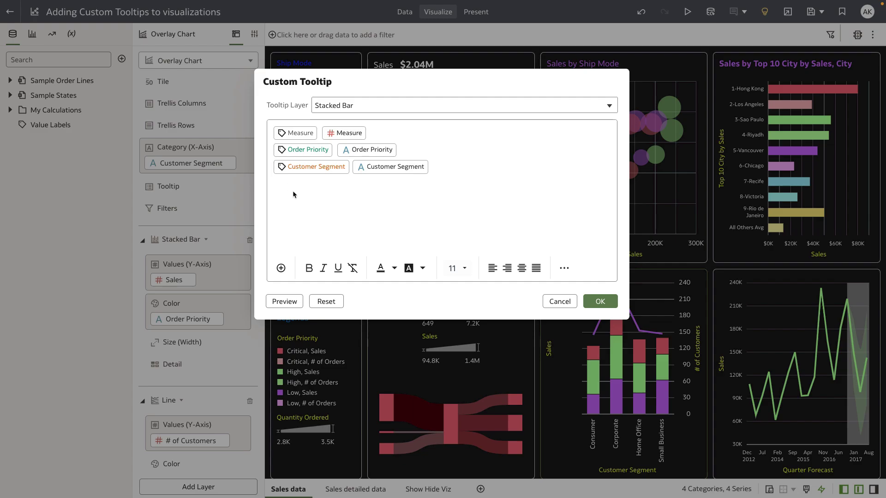
text(The Sae)
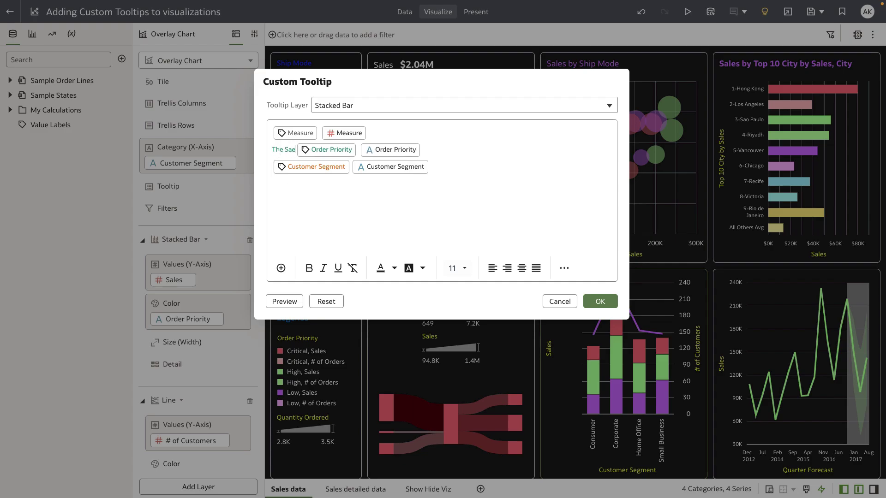
key(BackSpace)
text(les for)
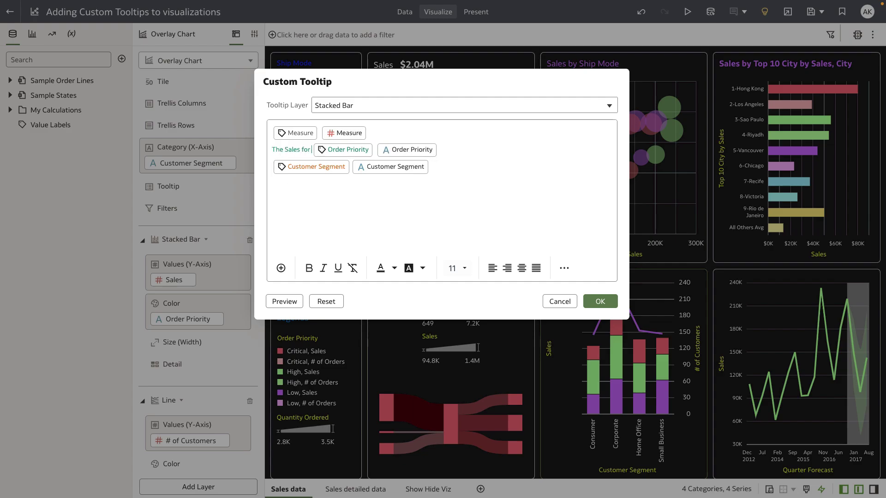
Add 'and for this' and 'is' after the Order Priority value, and delete the Measure chips.
click(451, 151)
text(and for this)
text(is)
click(381, 136)
key(BackSpace)
key(BackSpace)
key(BackSpace)
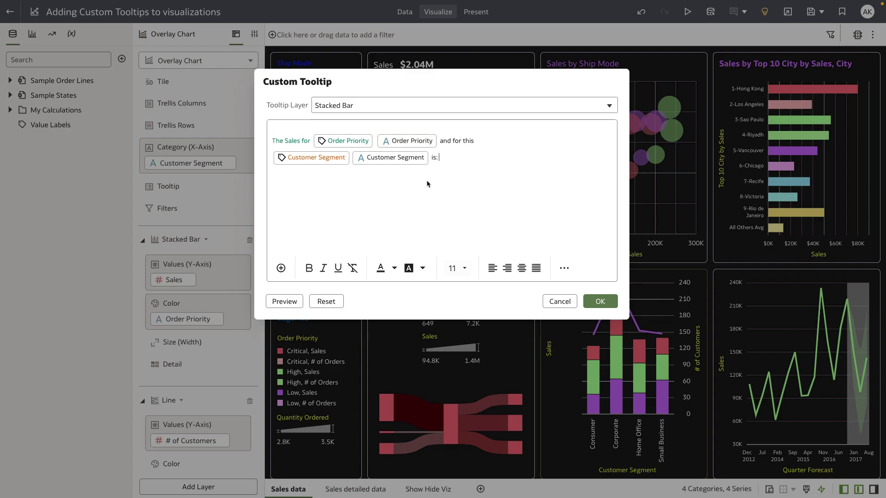
Insert the Sales label and value after 'is:' and preview '…Consumer is: Sales $86,364.31'.
click(281, 268)
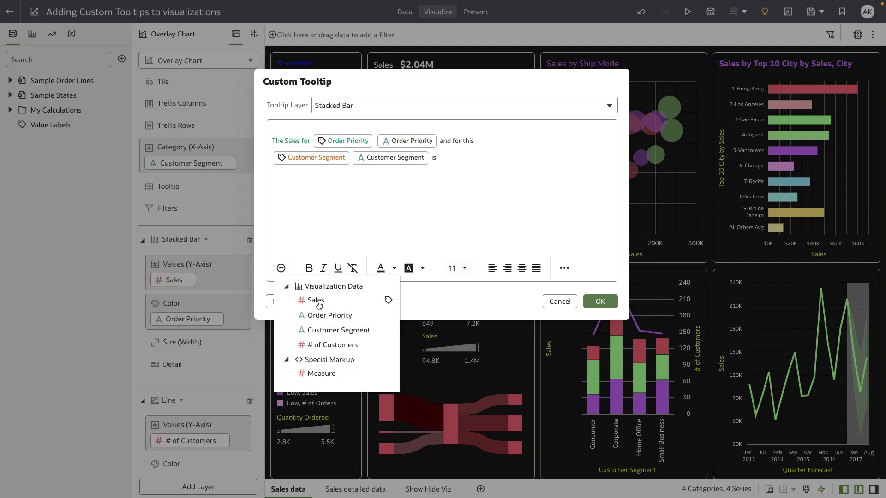
click(388, 301)
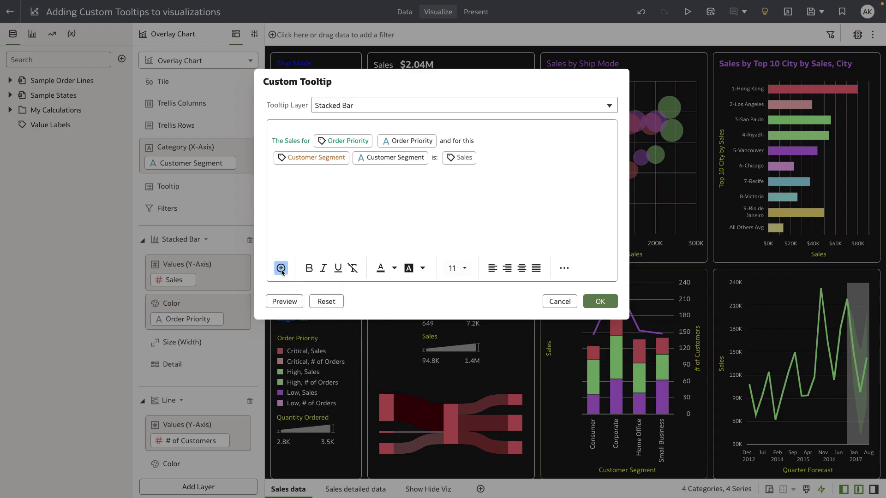
click(281, 268)
click(309, 299)
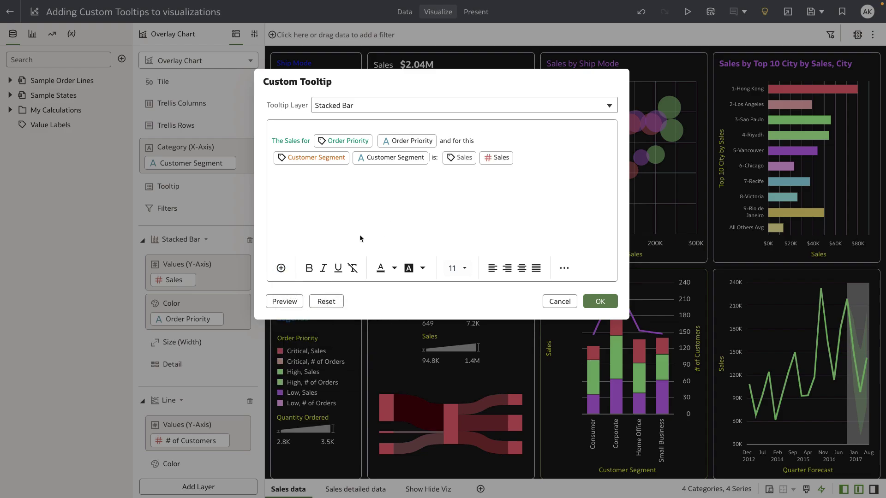
click(291, 302)
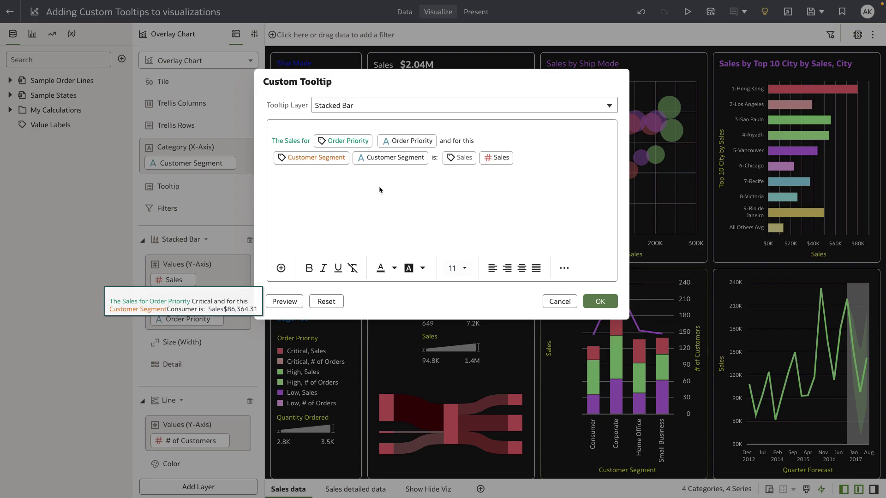
Delete the Order Priority, Customer Segment and Sales label chips, then select 'The Sales for'.
click(362, 141)
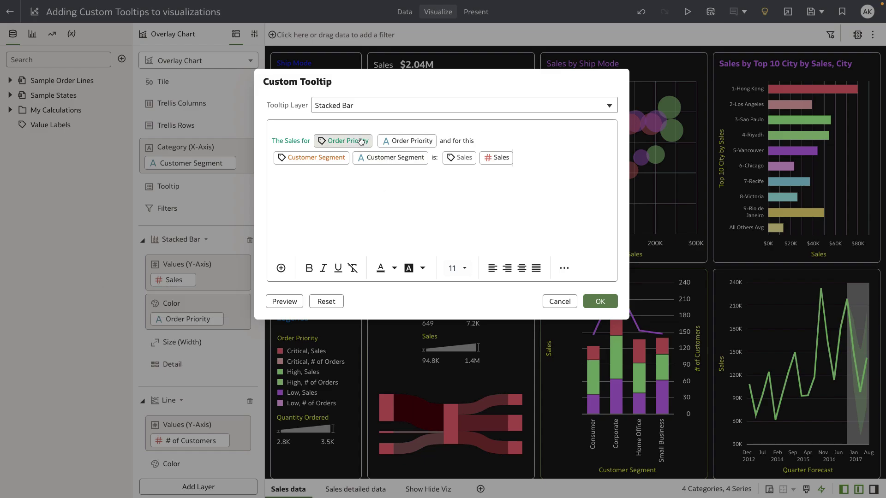
click(374, 139)
key(BackSpace)
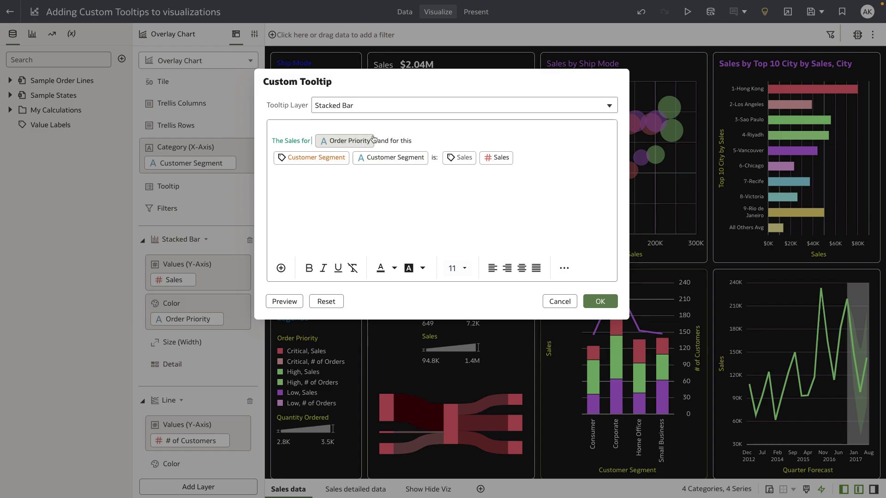
click(351, 160)
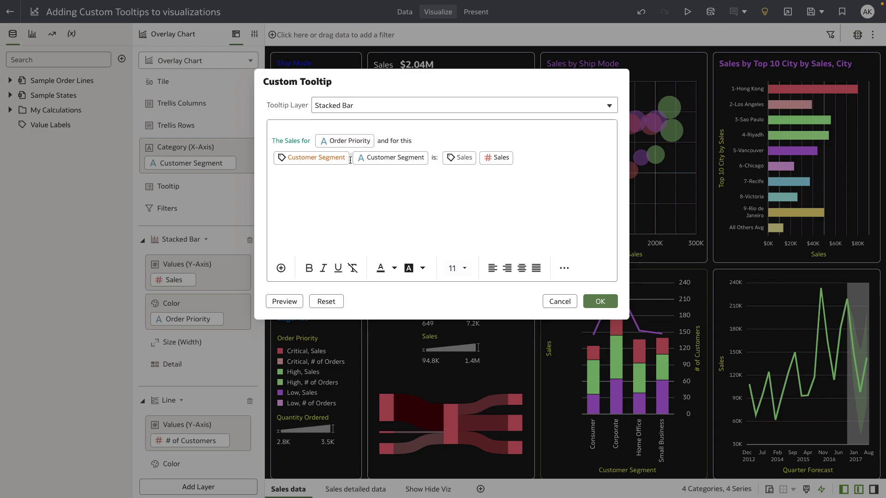
key(BackSpace)
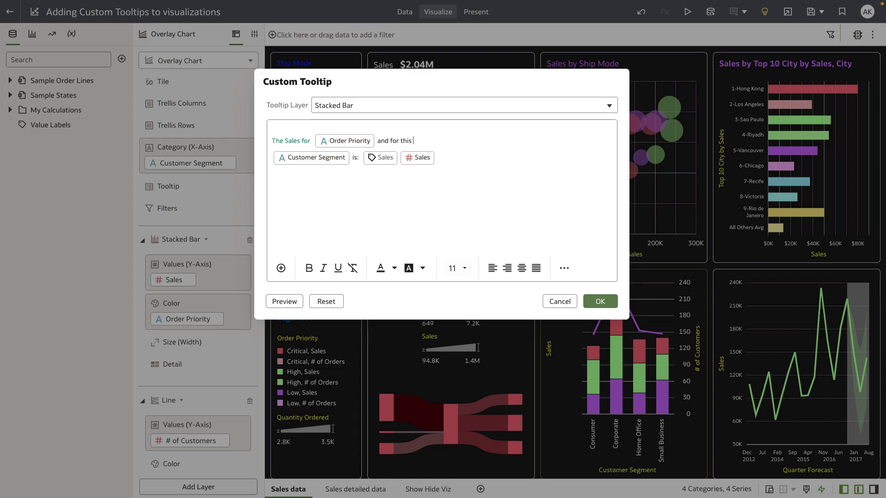
click(397, 157)
key(BackSpace)
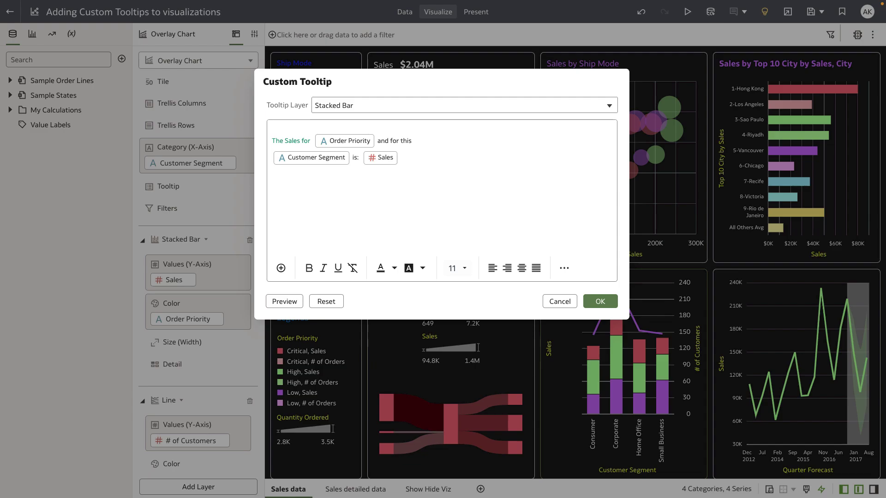
drag(310, 141, 272, 141)
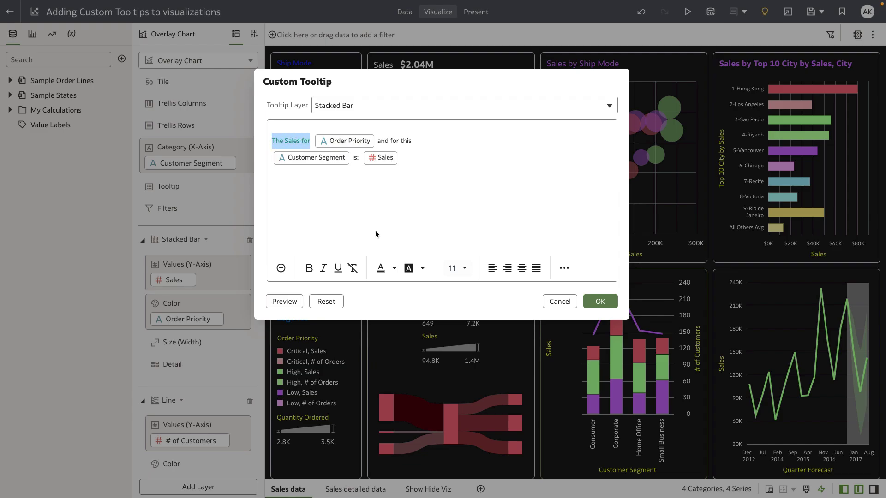
Make 'The Sales for' black and preview the tooltip.
click(395, 269)
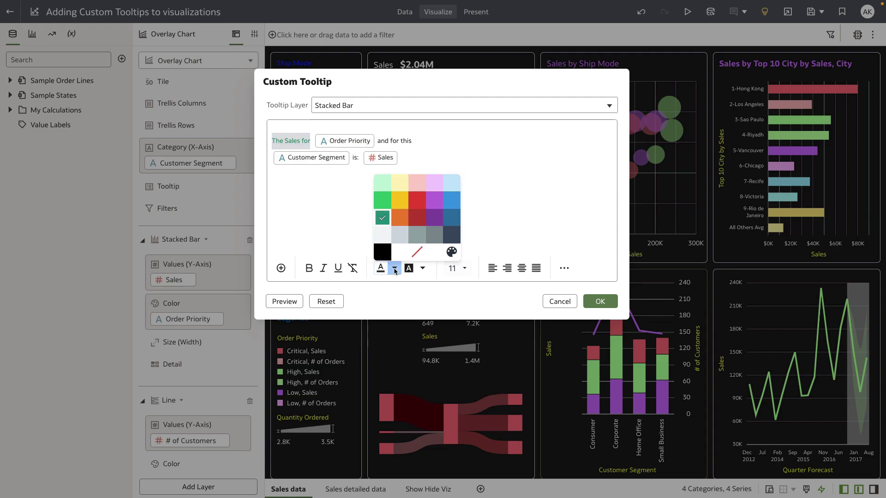
click(384, 255)
click(364, 231)
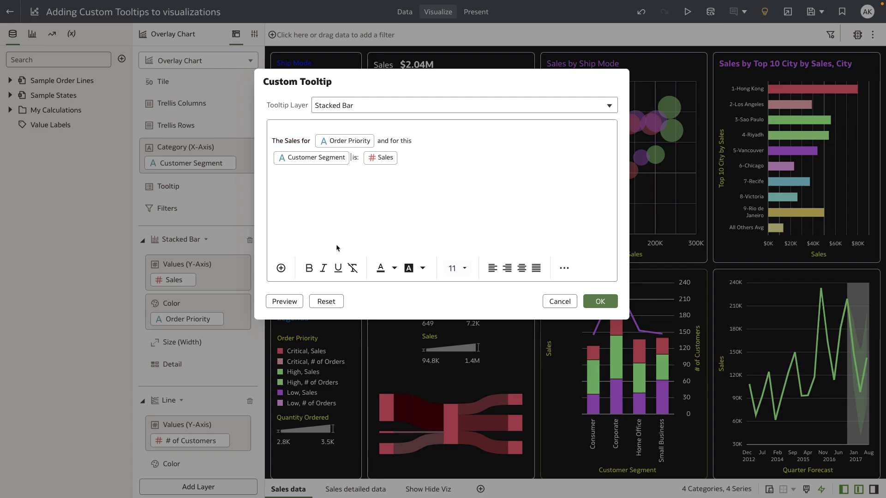
click(286, 307)
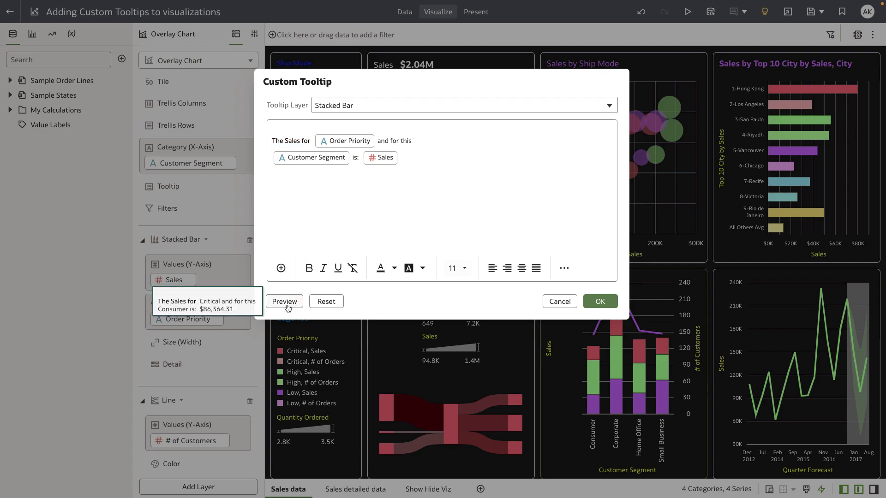
Add the word 'Order' after the Order Priority value and preview the sentence.
click(378, 140)
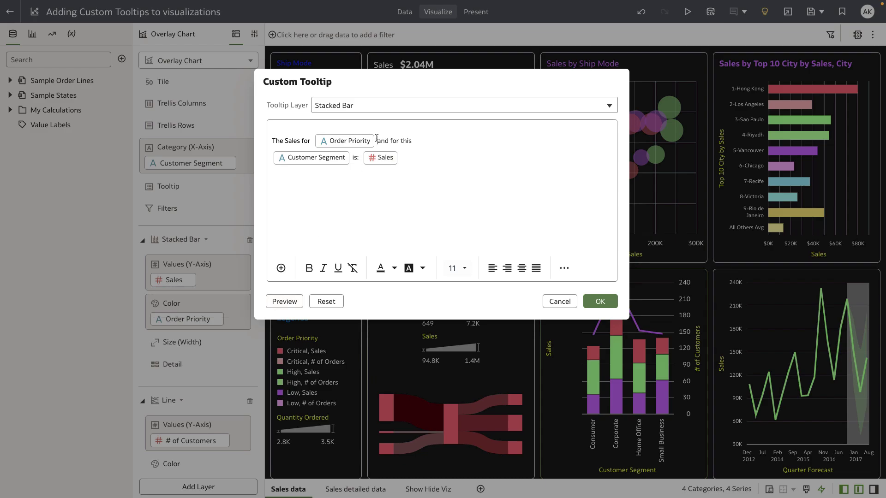
text(Order)
click(285, 302)
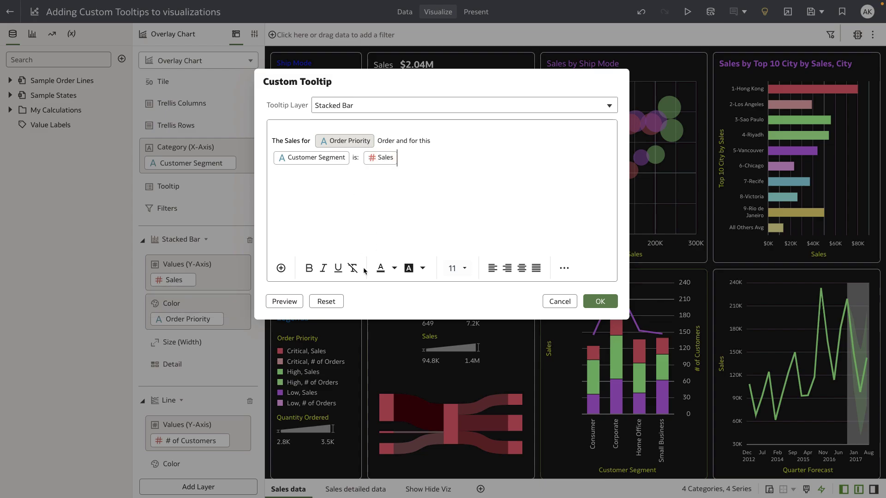
Colour the Order Priority value green, Customer Segment teal and Sales orange, then preview.
click(393, 268)
click(383, 221)
click(326, 158)
click(394, 269)
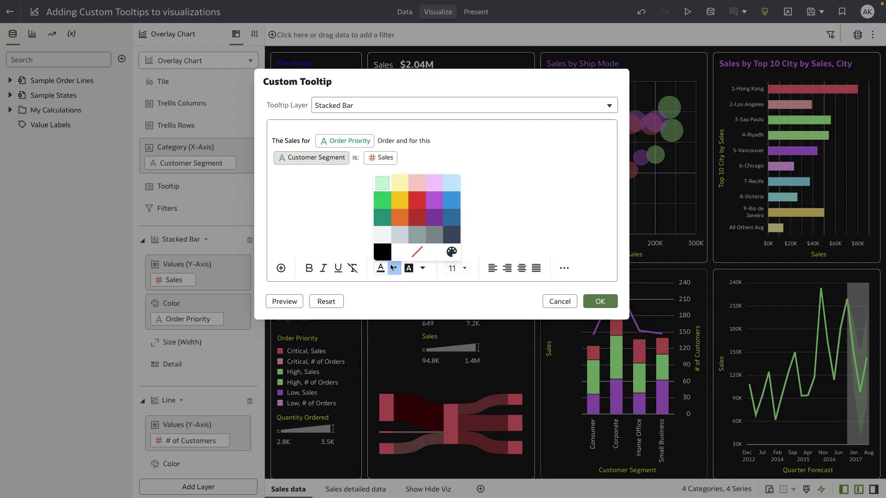
click(383, 221)
click(382, 161)
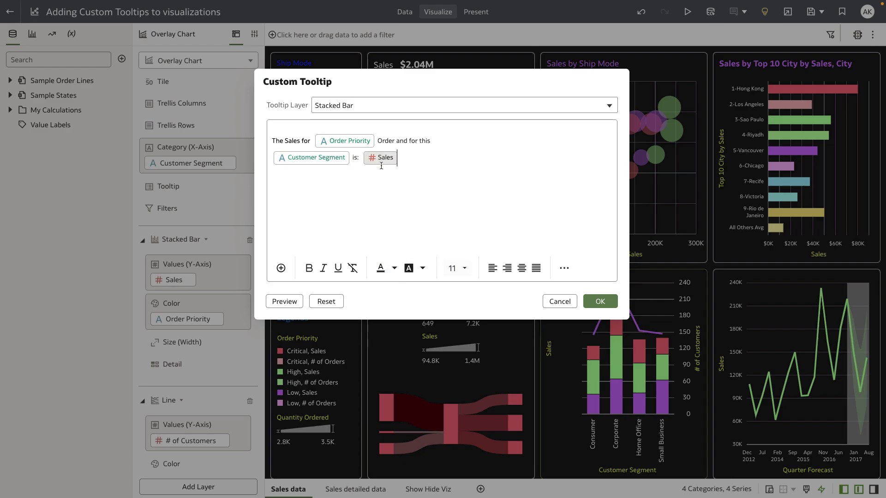
click(394, 268)
click(399, 218)
click(285, 302)
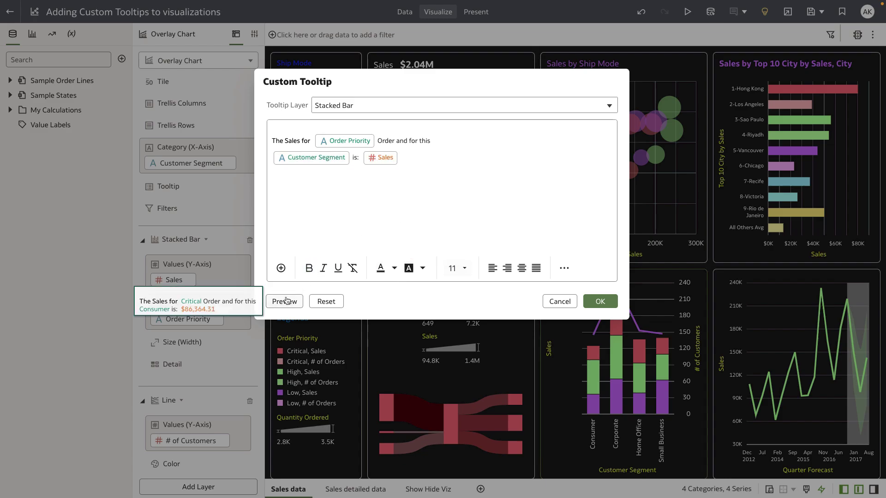
Apply the tooltip, enter presentation mode, and hover a bar showing '…Corporate is: $226,920.56'.
click(599, 300)
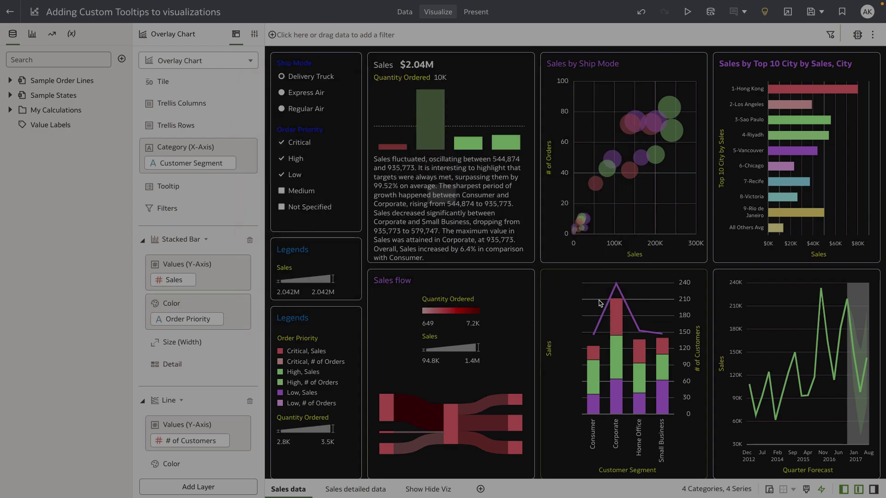
click(688, 12)
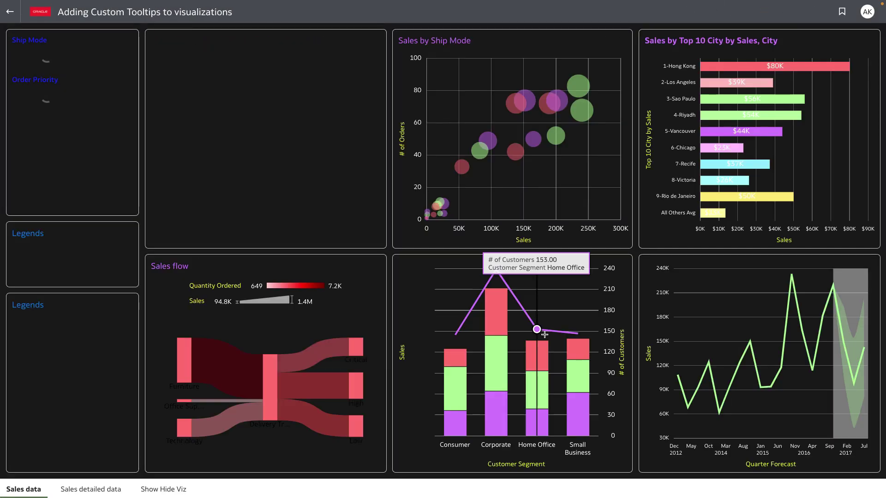
mouse_move(501, 335)
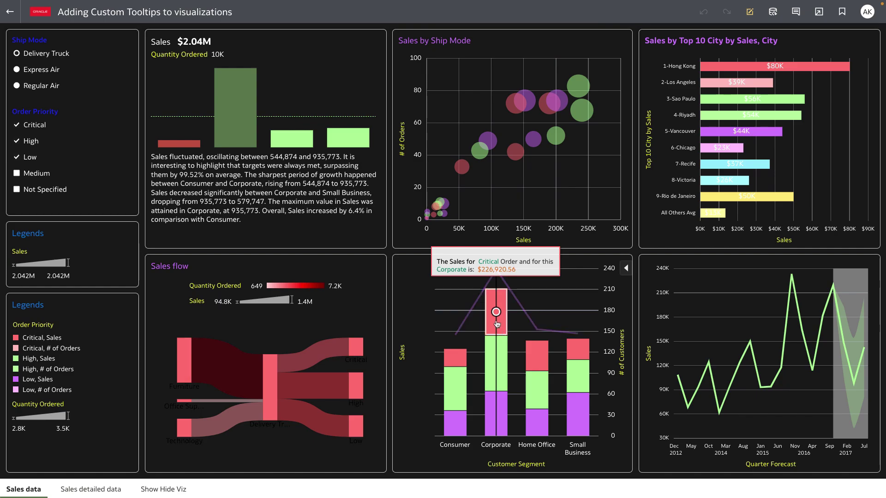